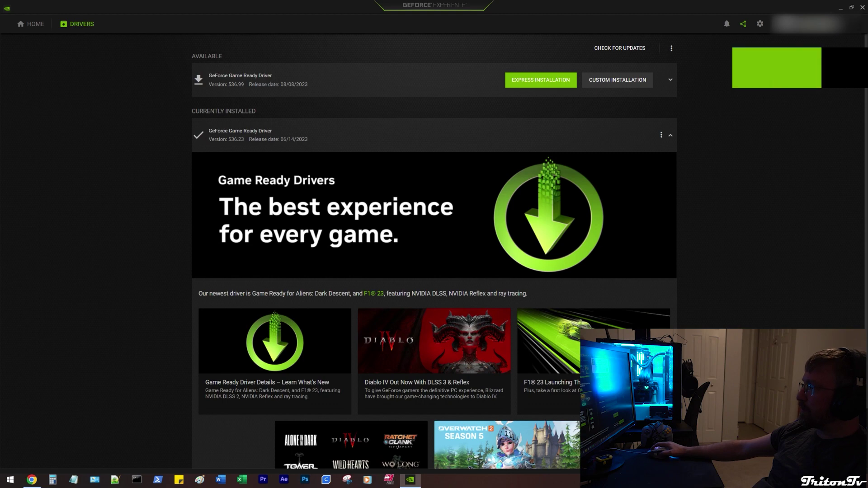
Drag the NVIDIA GeForce drivers page in Chrome to the top to maximize it.
left_click_drag(395, 146, 420, 3)
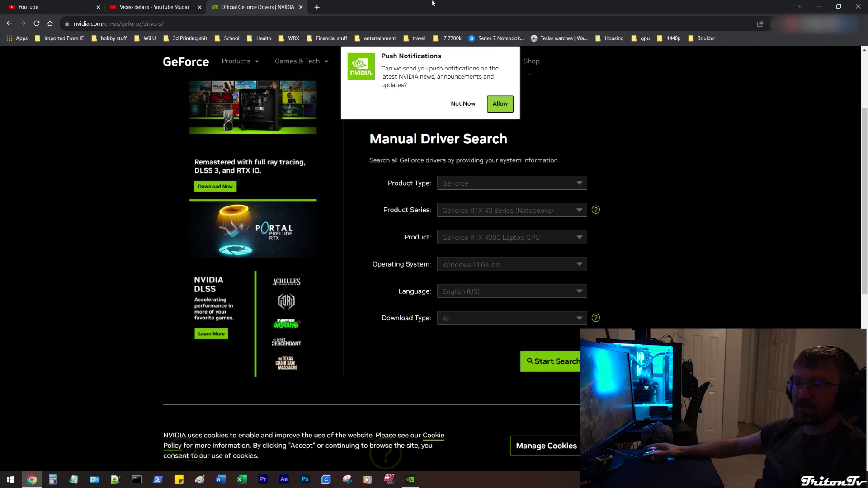
Search drivers for GeForce, RTX 30 Series, RTX 3070, then dismiss the notification prompt.
left_click(488, 190)
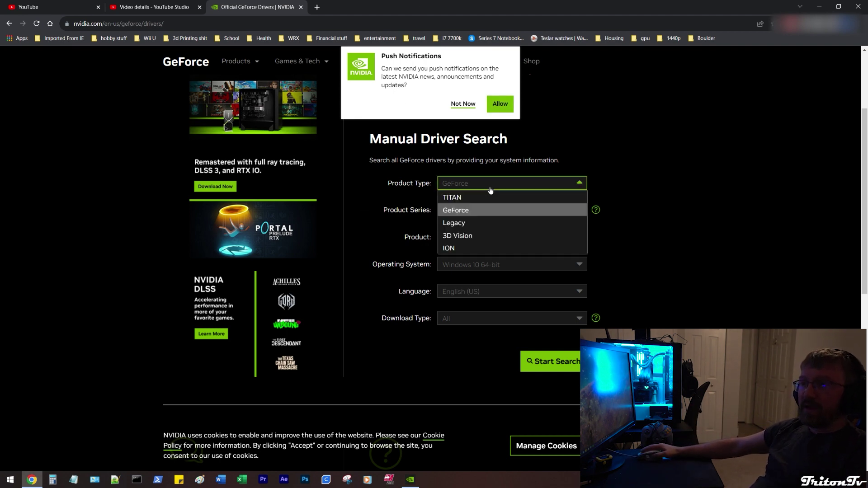
left_click(483, 211)
left_click(511, 215)
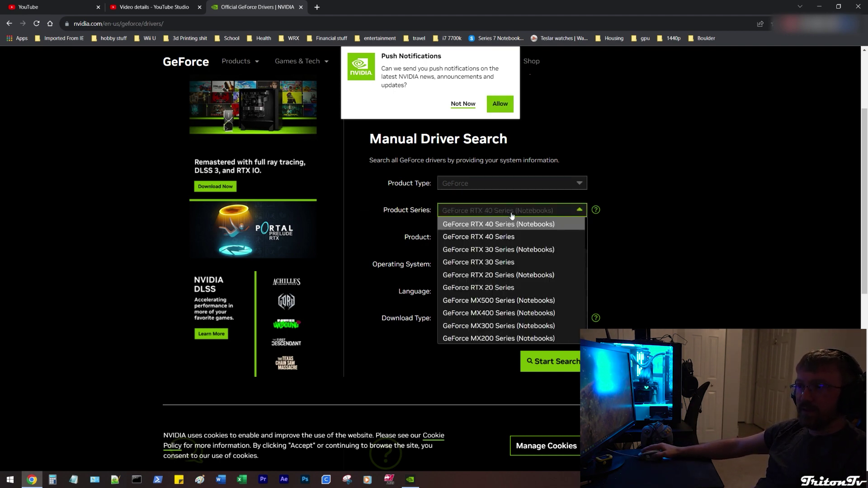
left_click(501, 264)
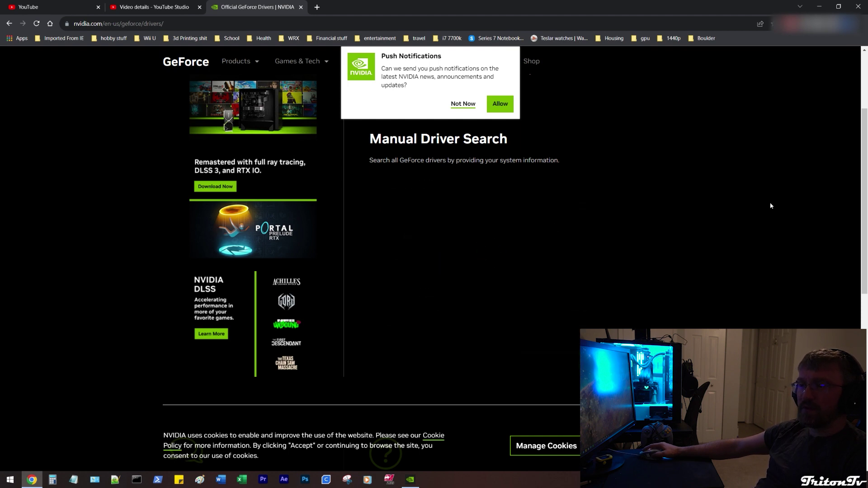
left_click(526, 239)
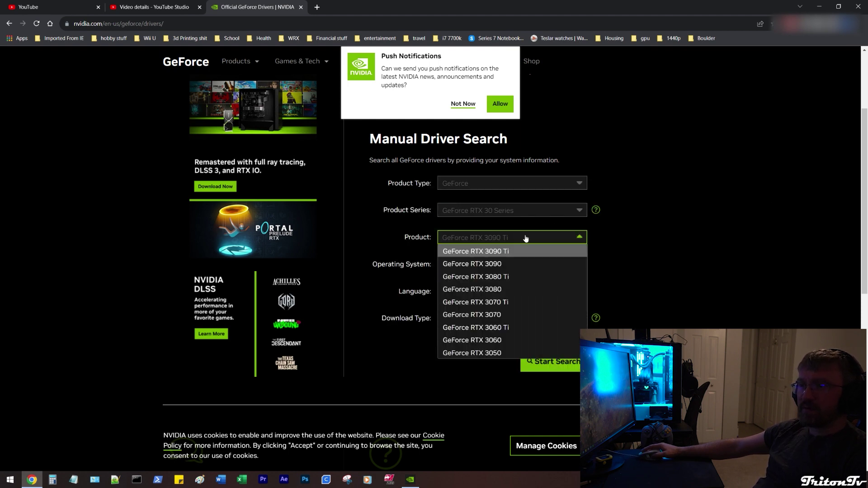
left_click(512, 315)
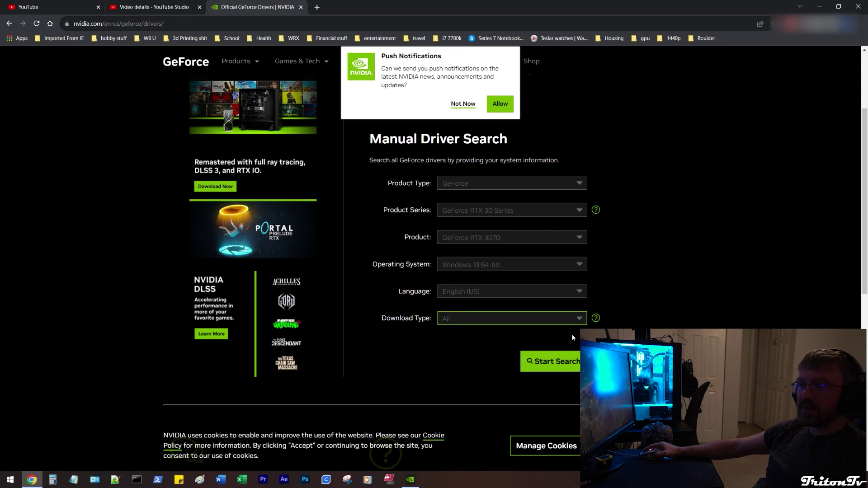
left_click(546, 361)
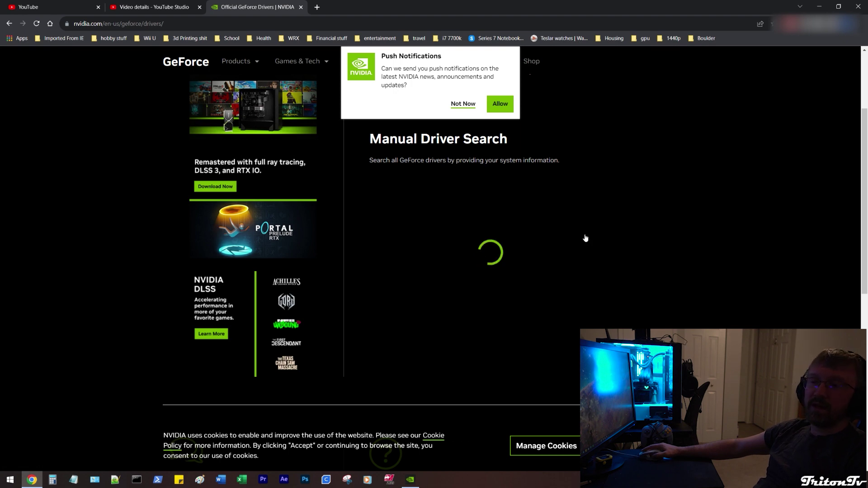
scroll(596, 318, "down", 3)
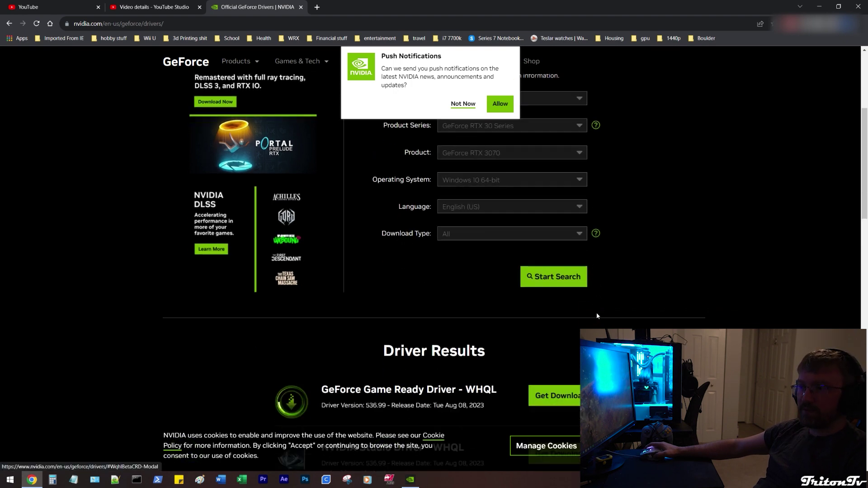
scroll(596, 317, "down", 5)
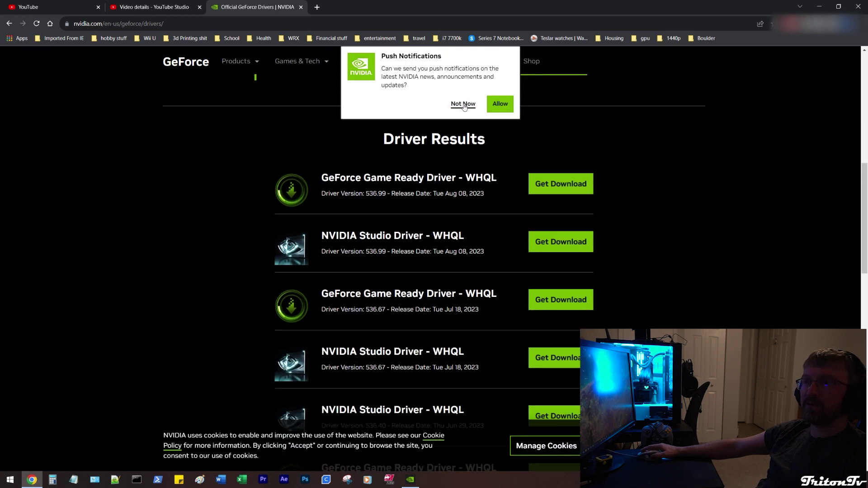
left_click(463, 104)
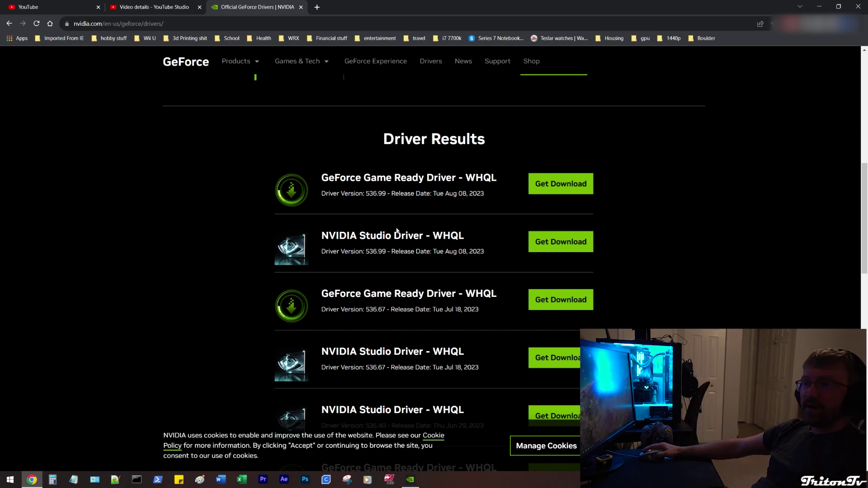
Highlight the first driver entry's title and details, then minimize the browser.
left_click_drag(445, 194, 484, 194)
triple_click(484, 195)
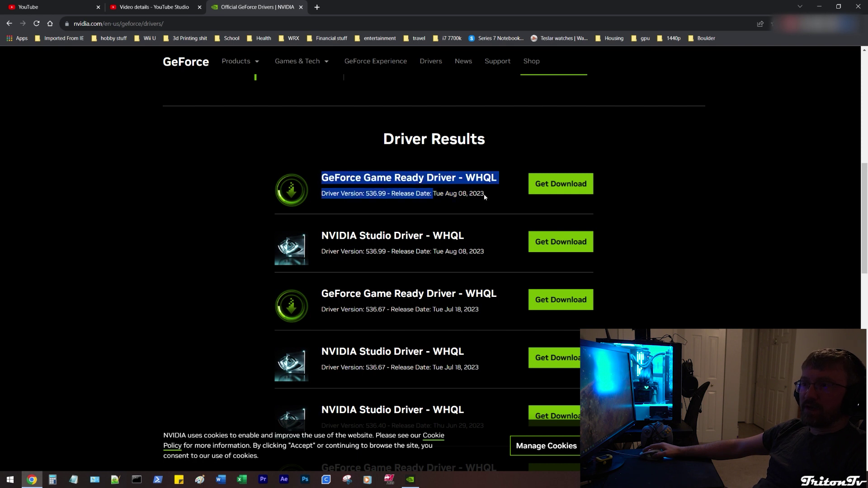
left_click(480, 195)
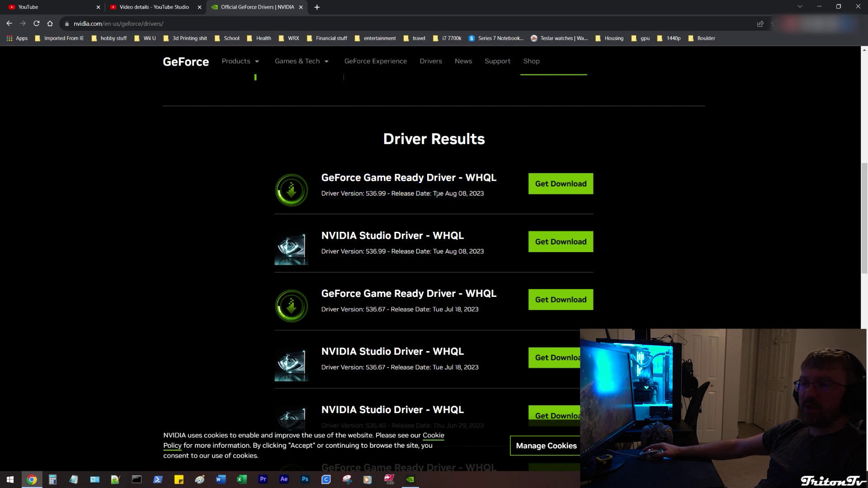
left_click_drag(435, 194, 321, 178)
left_click(486, 195)
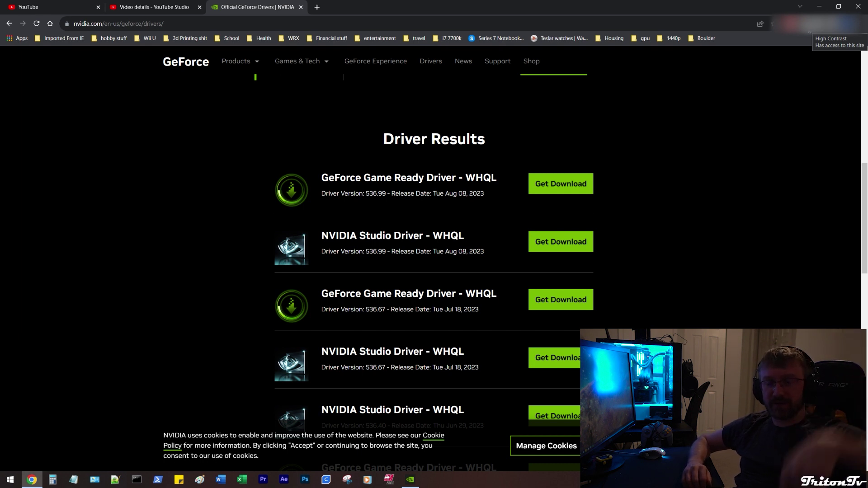
left_click(821, 7)
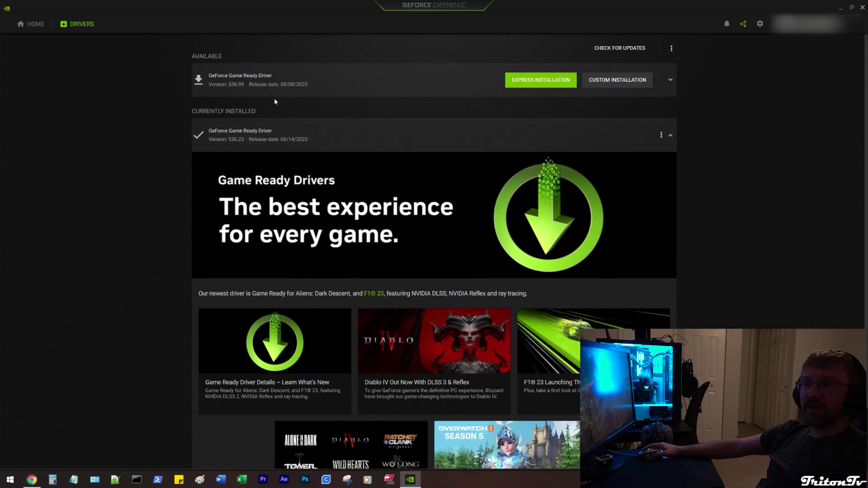
left_click(672, 48)
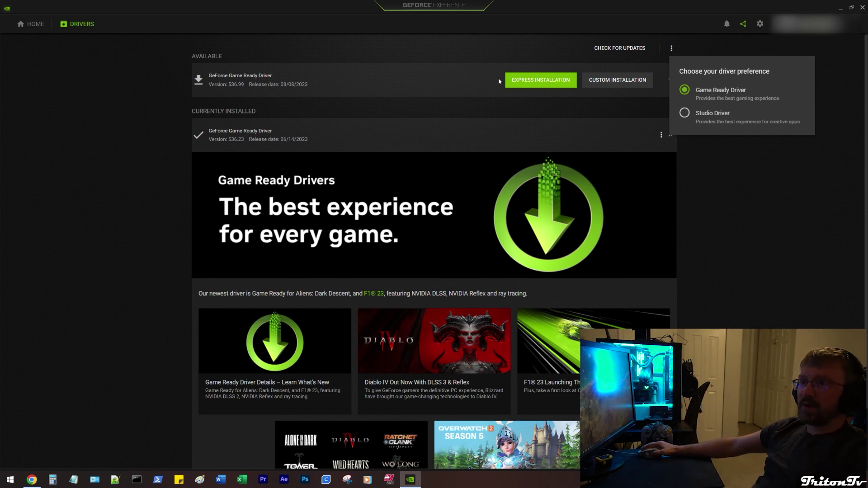
left_click(517, 85)
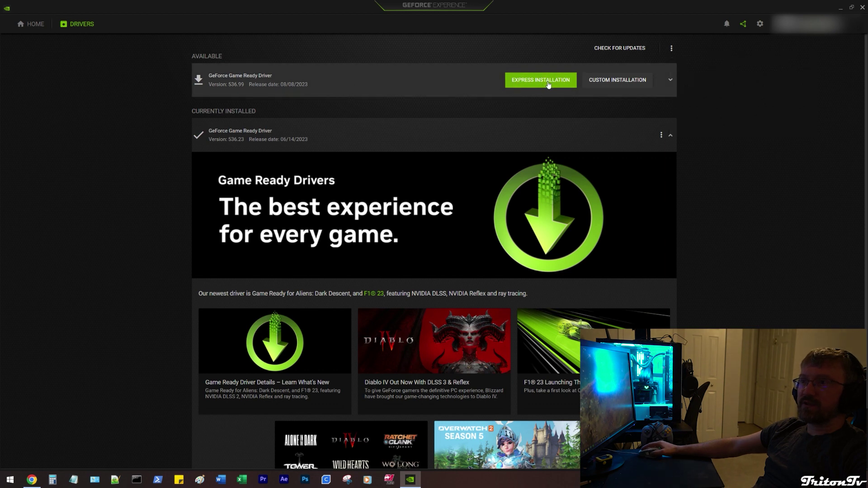
Start the Express Installation of driver 536.99 and approve the User Account Control prompt.
left_click(535, 82)
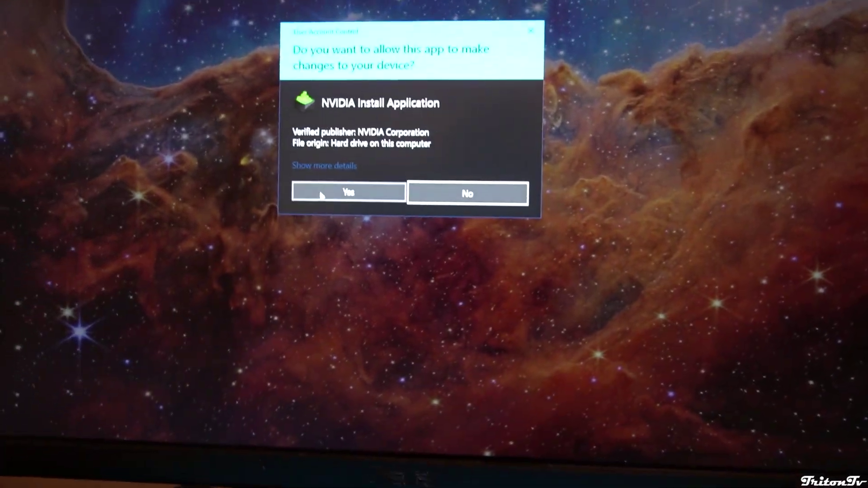
left_click(334, 202)
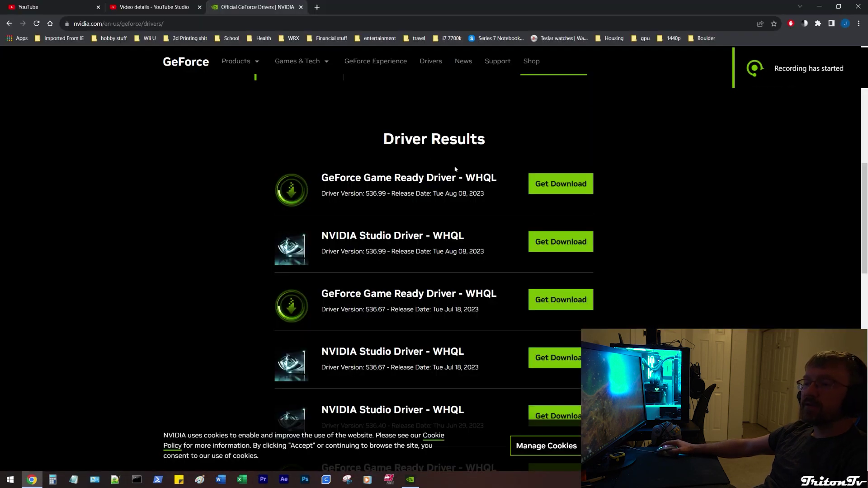
Save the 536.99 Game Ready installer into Downloads, then minimize the browser.
left_click(547, 184)
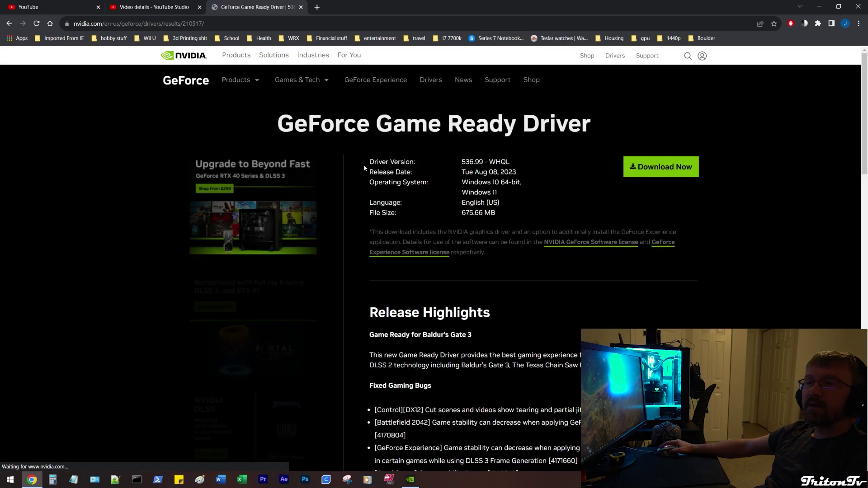
left_click(661, 169)
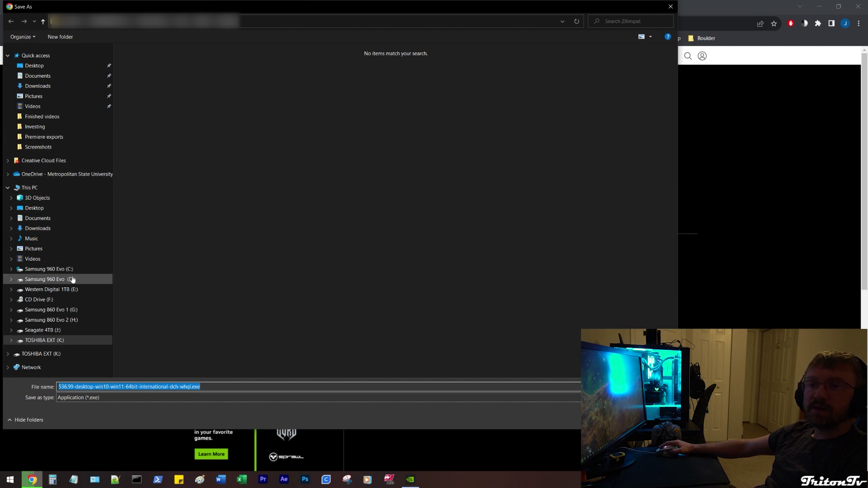
left_click(59, 86)
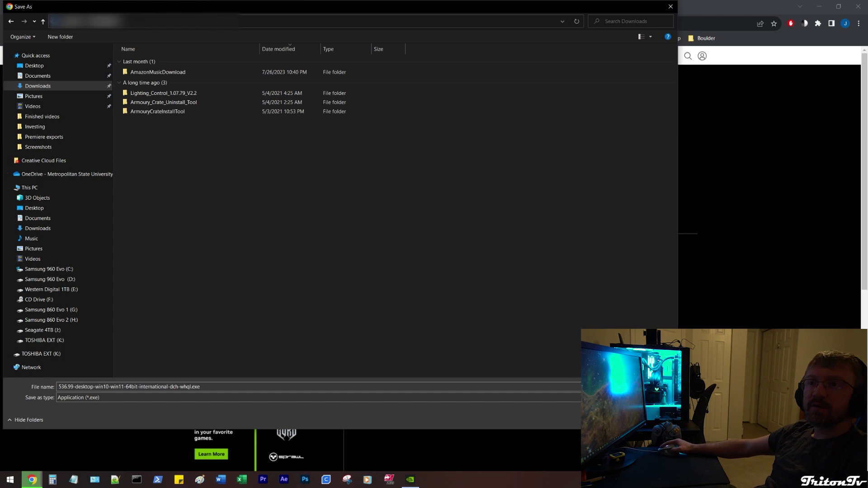
left_click(610, 420)
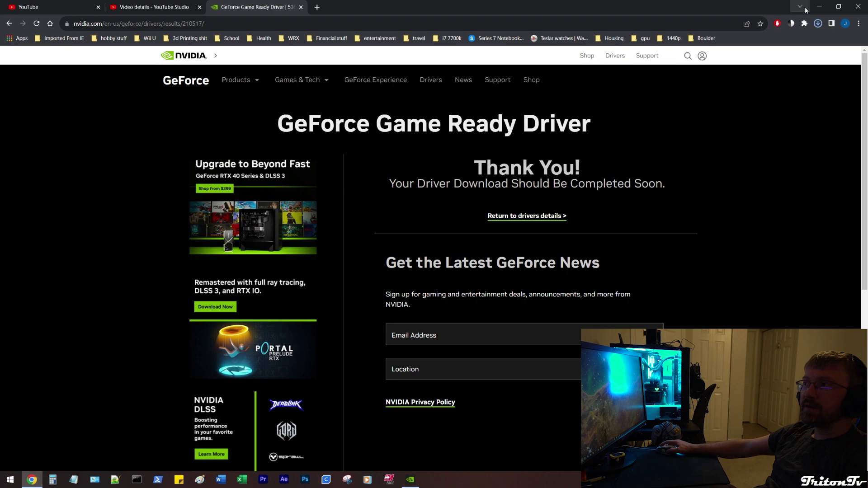
left_click(820, 6)
Refresh the desktop and cut the 536.99 installer from Downloads in File Explorer.
right_click(450, 184)
left_click(477, 213)
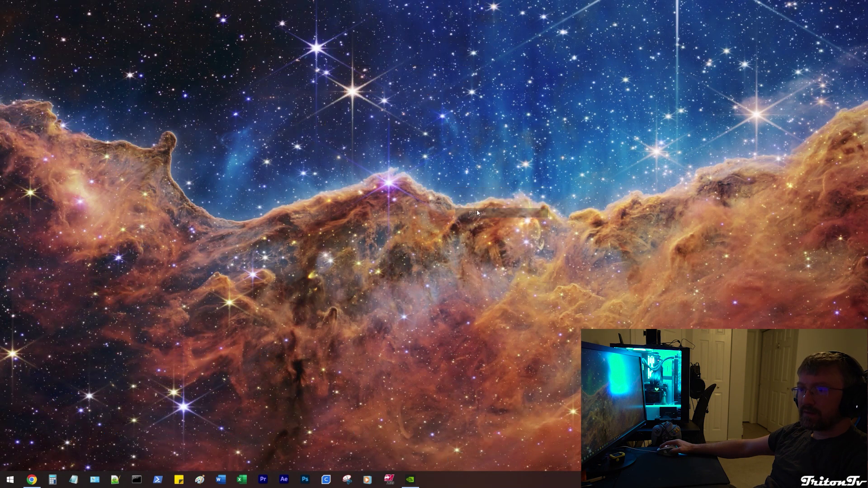
key("super+e")
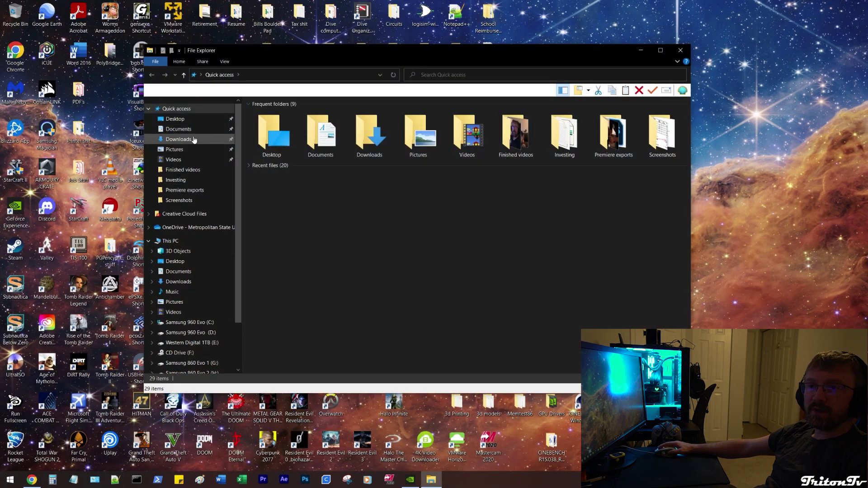
left_click(194, 139)
left_click(287, 117)
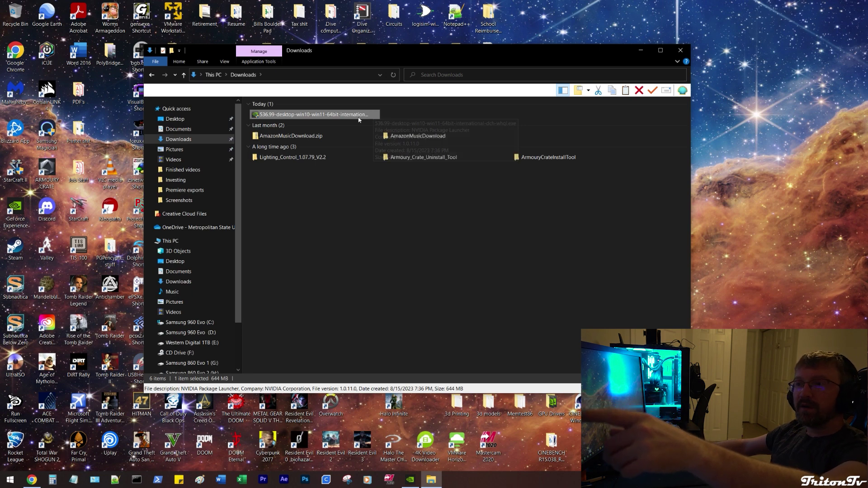
right_click(359, 115)
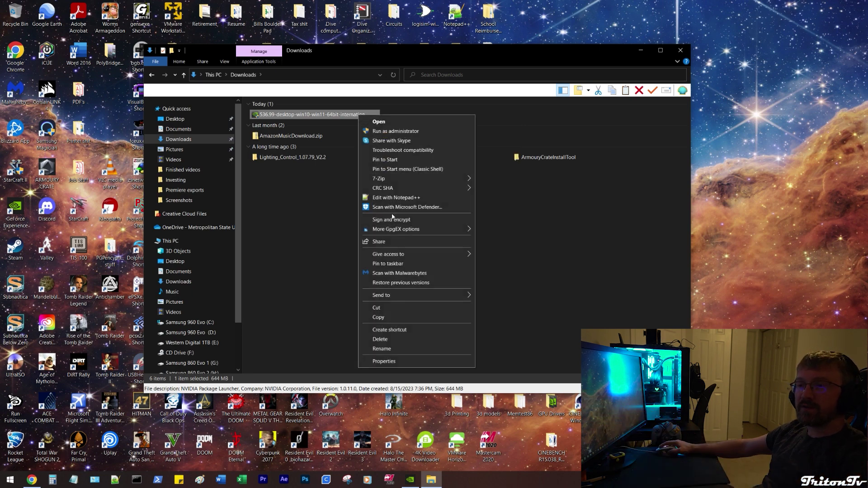
left_click(381, 308)
Paste the installer into the desktop GPU Drivers folder and refresh its listing.
left_click(678, 49)
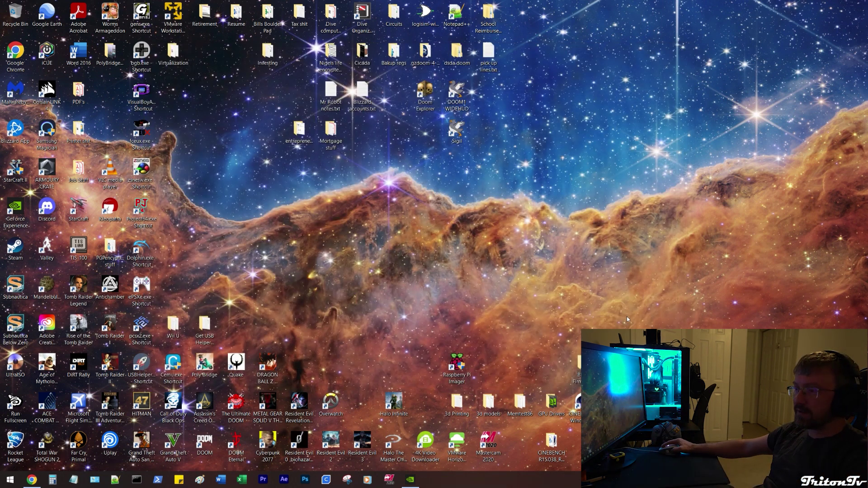
double_click(550, 405)
left_click(343, 220)
right_click(311, 179)
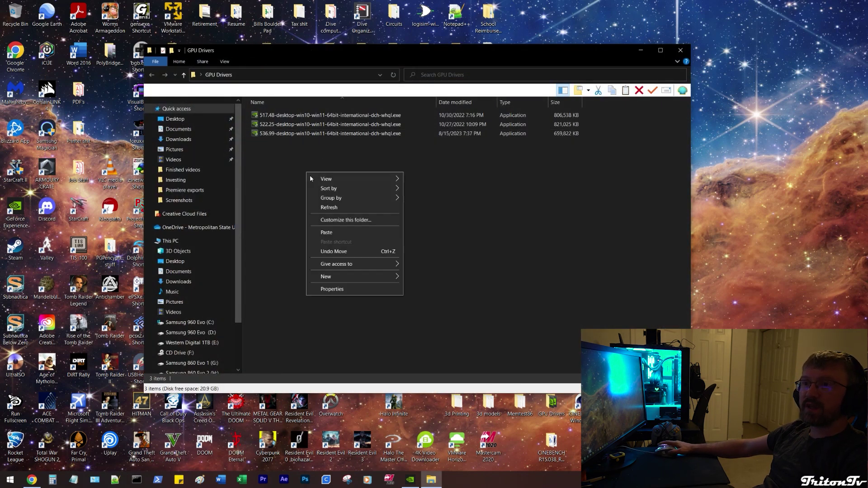
left_click(328, 207)
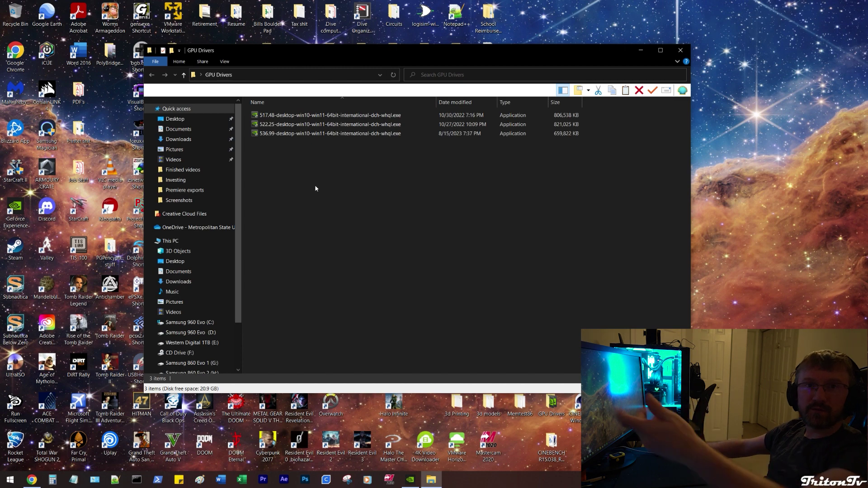